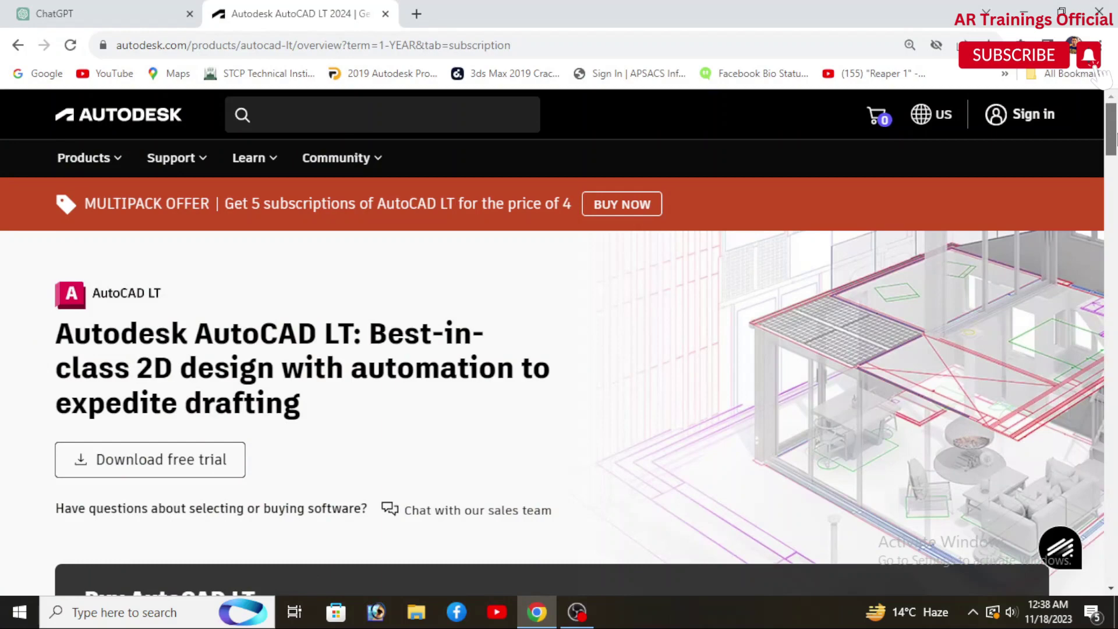
- Dismiss the new-features notification and open MADEIRA42.DWG in the drawing editor
scroll(1115, 138, "down", 3)
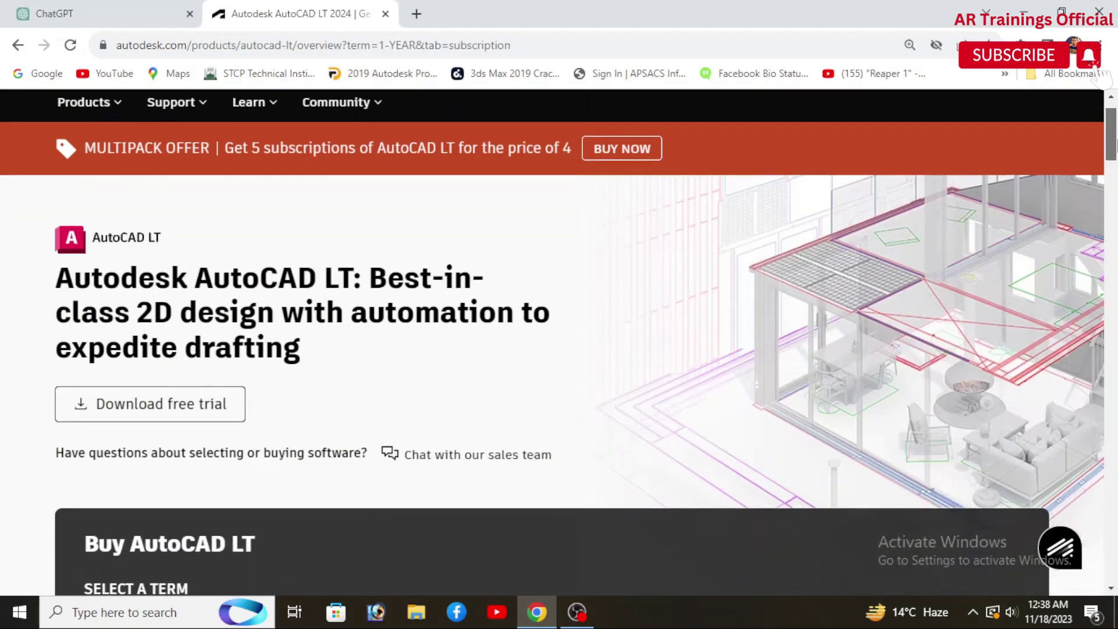
left_click_drag(1114, 139, 1115, 367)
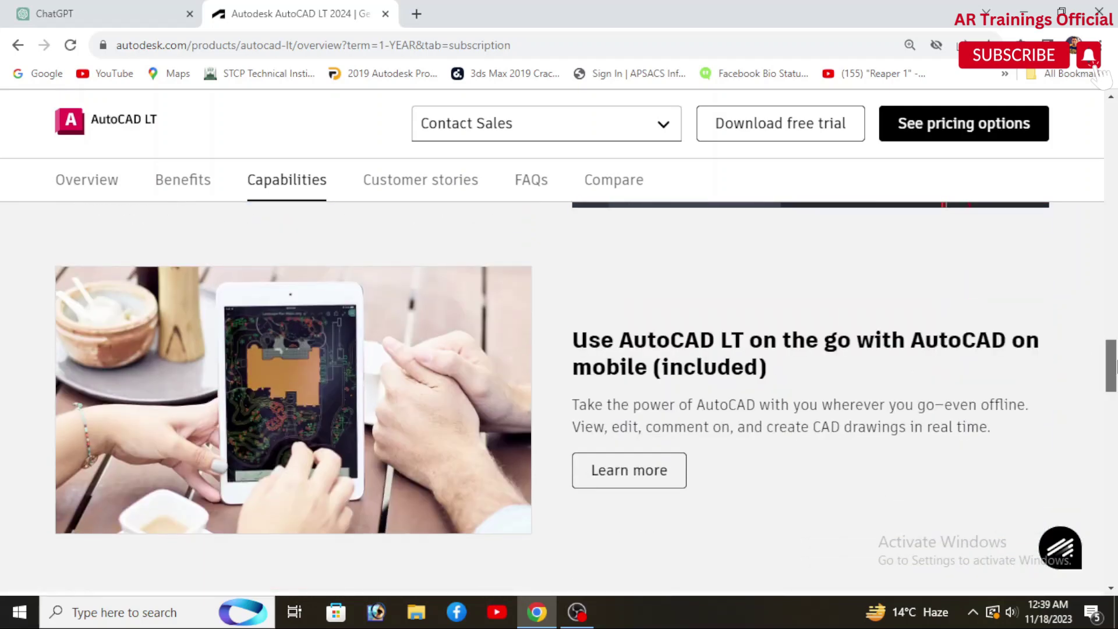
left_click_drag(1115, 365, 1113, 142)
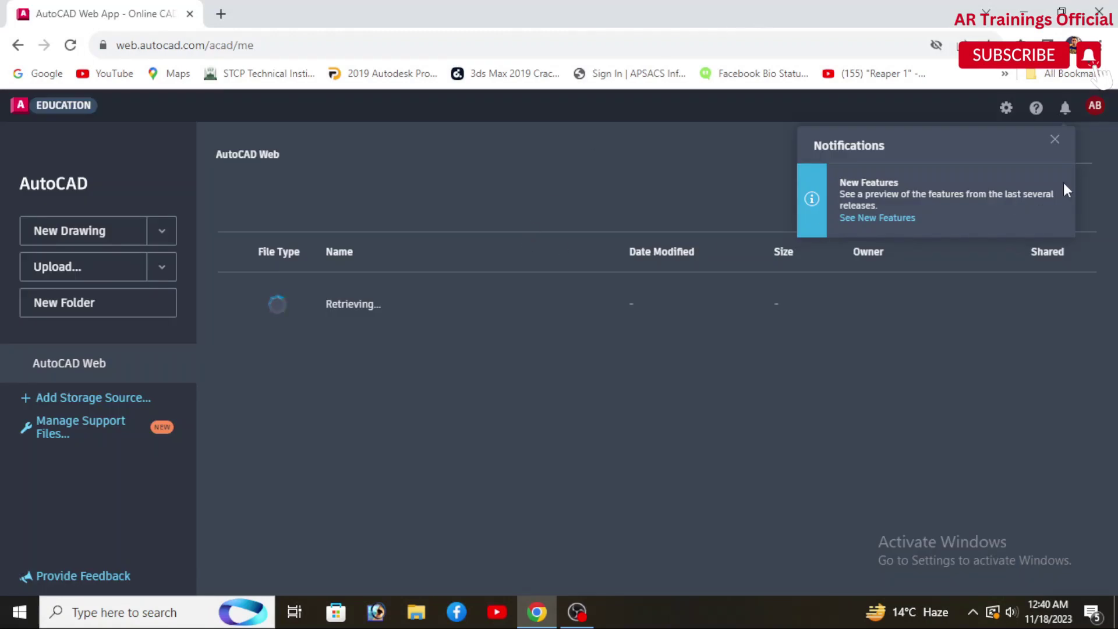
left_click(1054, 140)
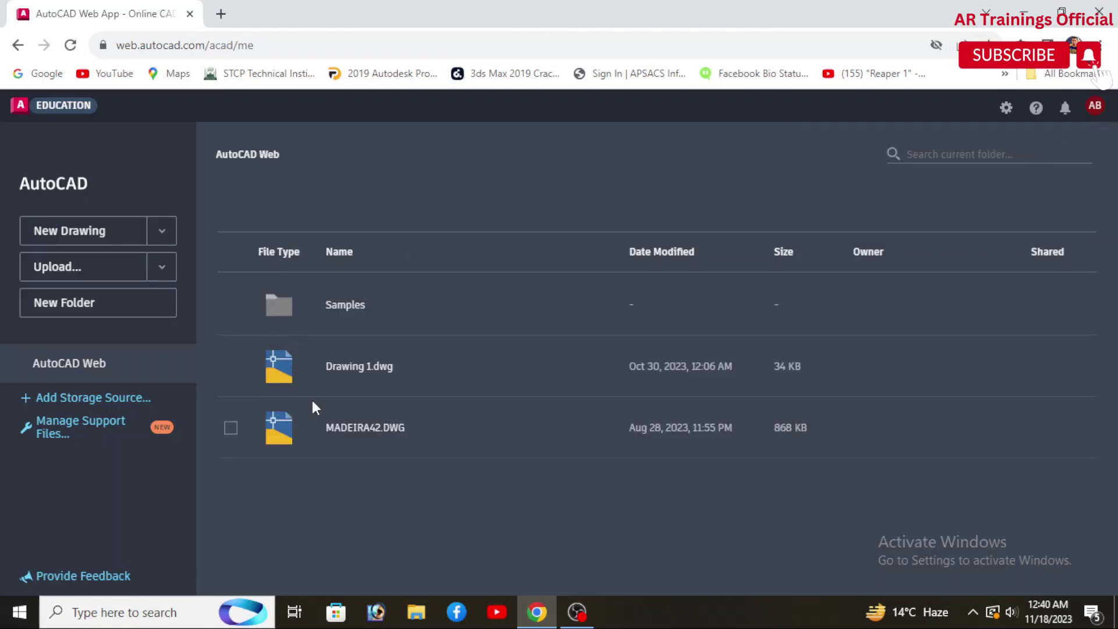
left_click(366, 434)
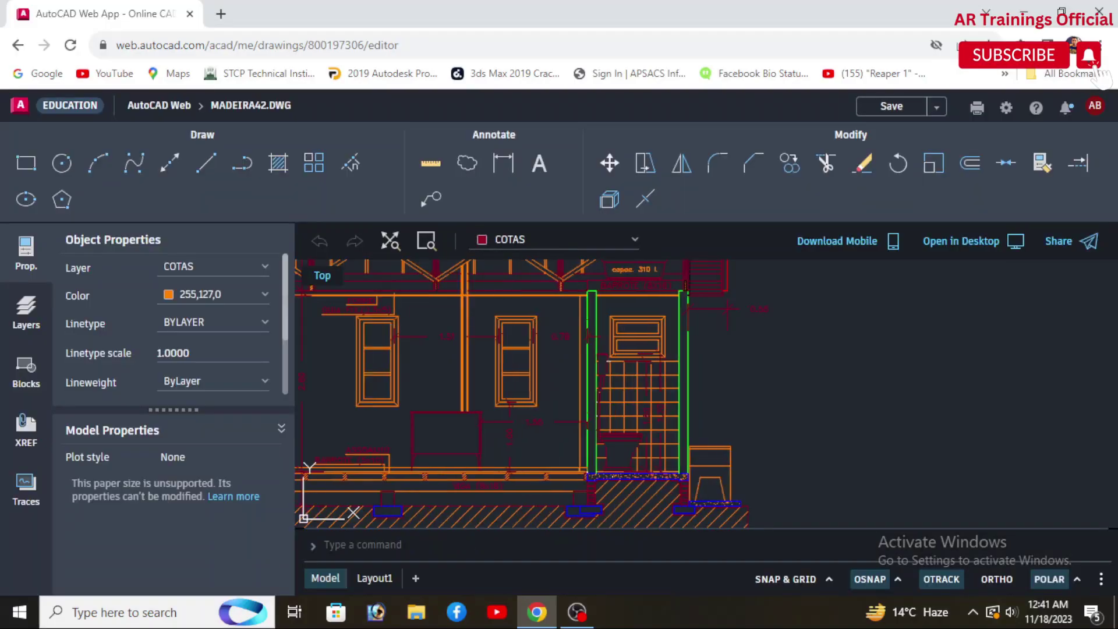
- Zoom out to survey every drawing on the sheet, then zoom back in on the side elevation
scroll(578, 383, "down", 3)
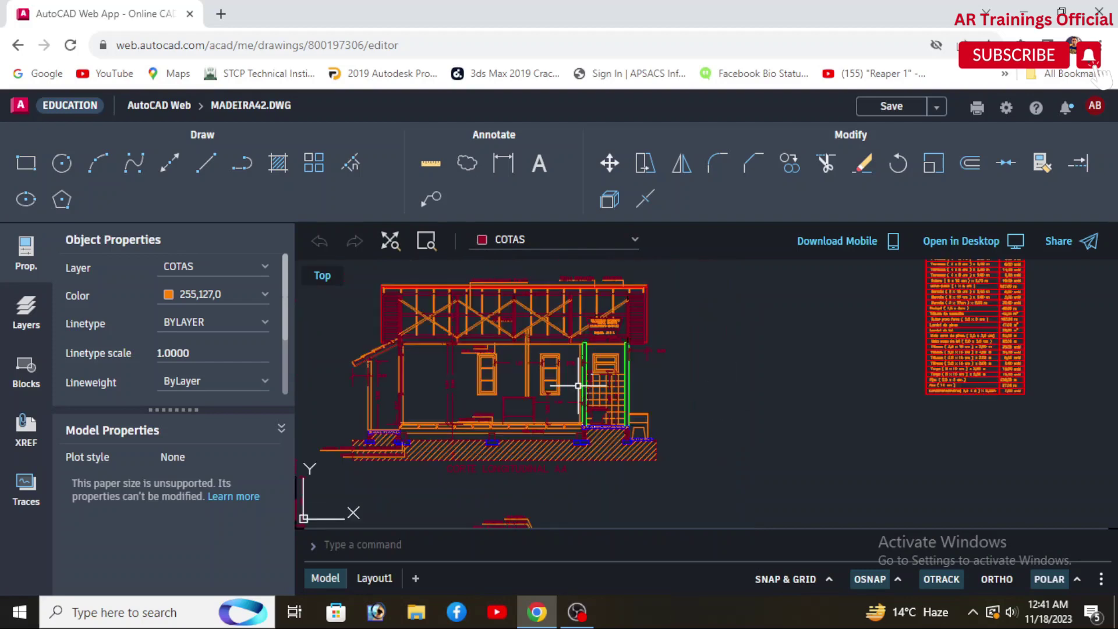
scroll(578, 385, "down", 3)
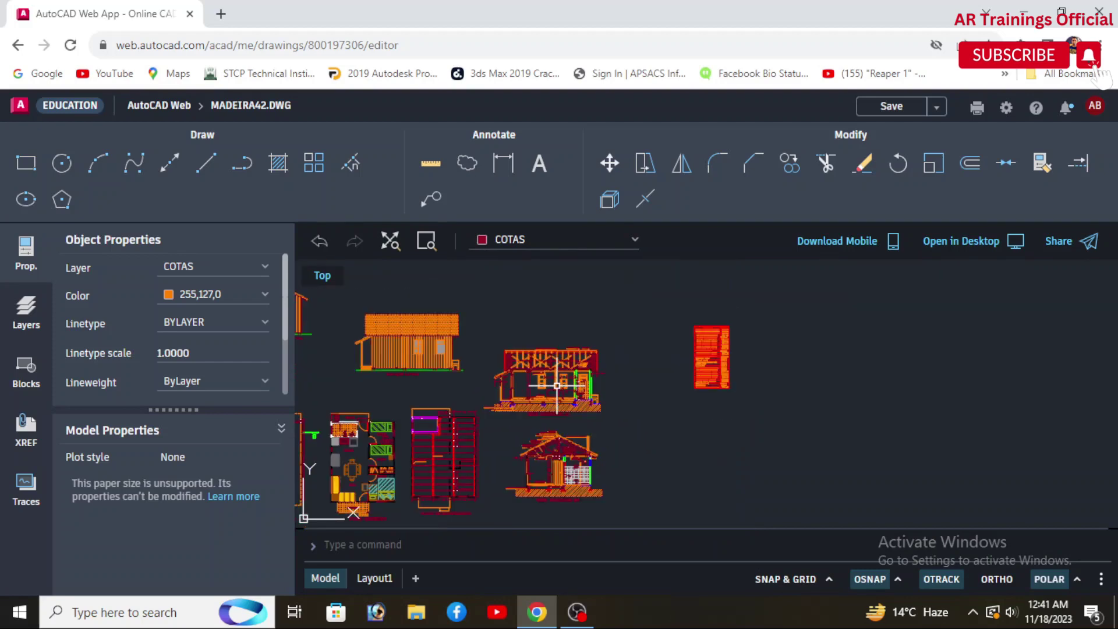
scroll(629, 379, "up", 1)
scroll(500, 319, "up", 1)
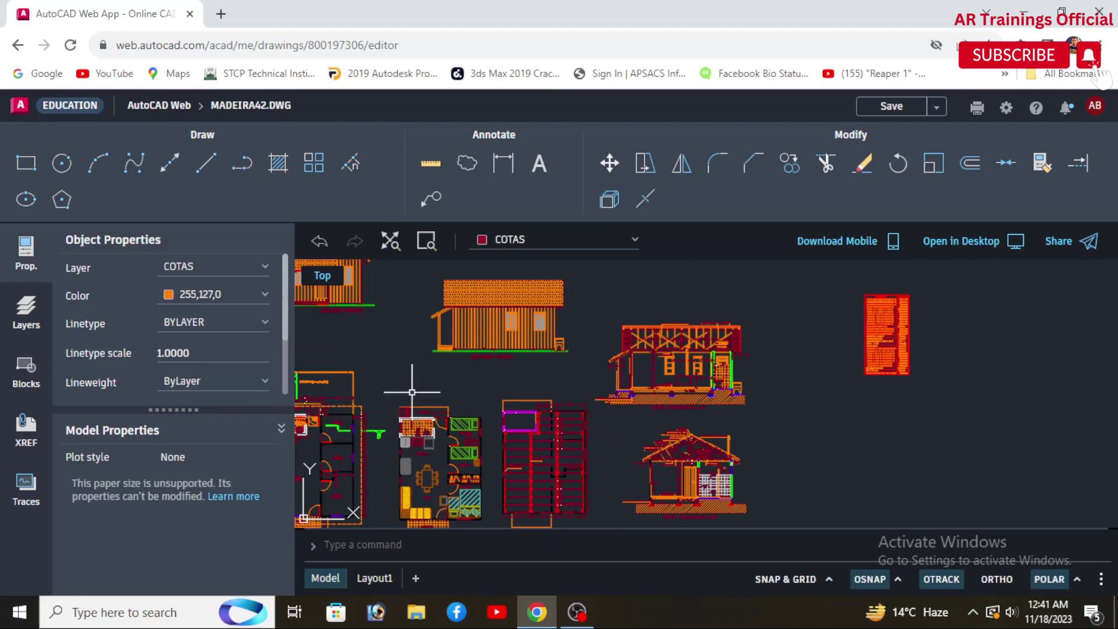
scroll(536, 291, "up", 1)
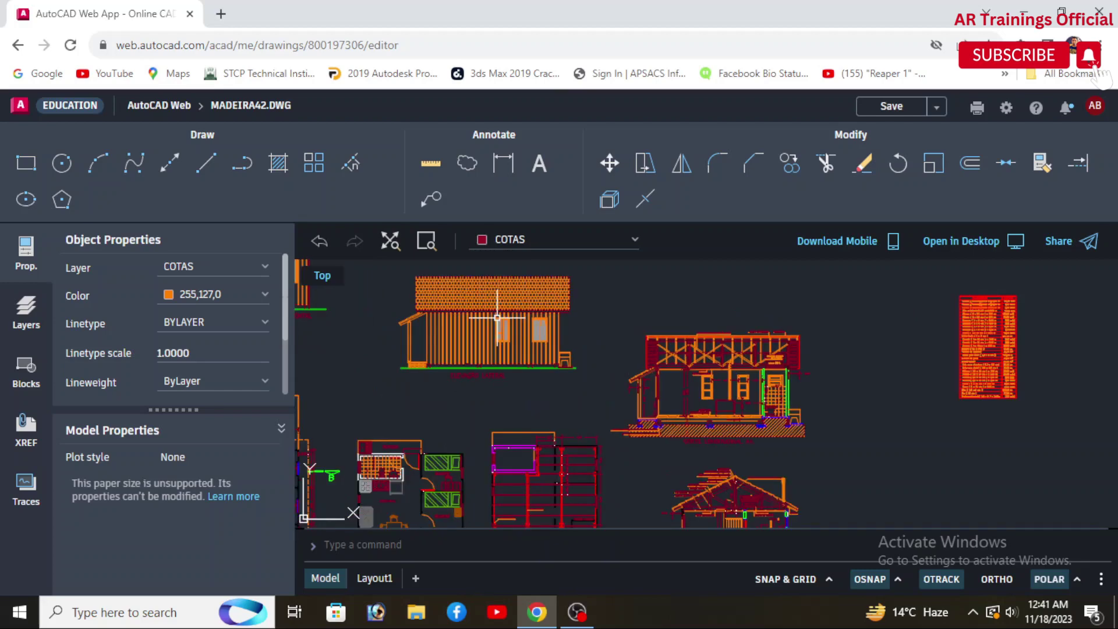
scroll(499, 320, "up", 5)
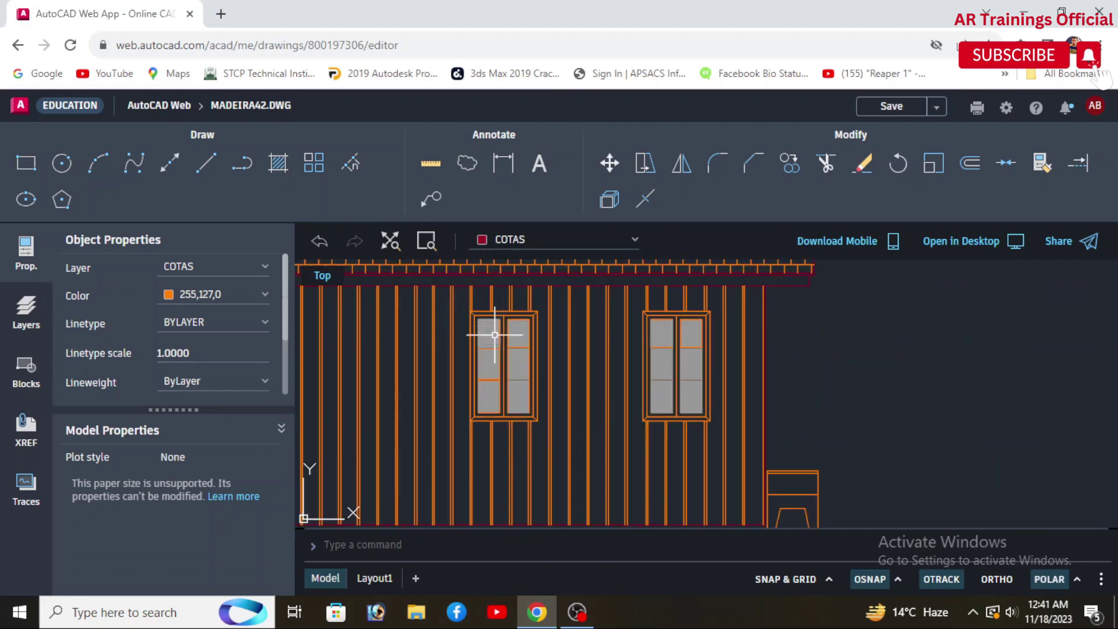
scroll(812, 312, "up", 1)
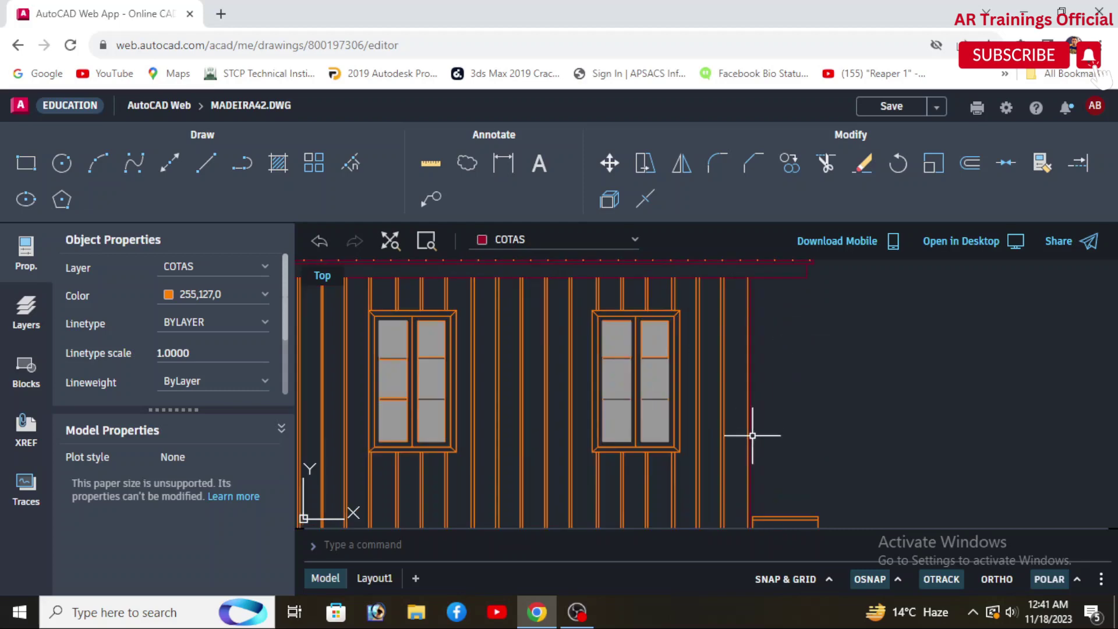
scroll(911, 386, "down", 1)
scroll(911, 386, "down", 2)
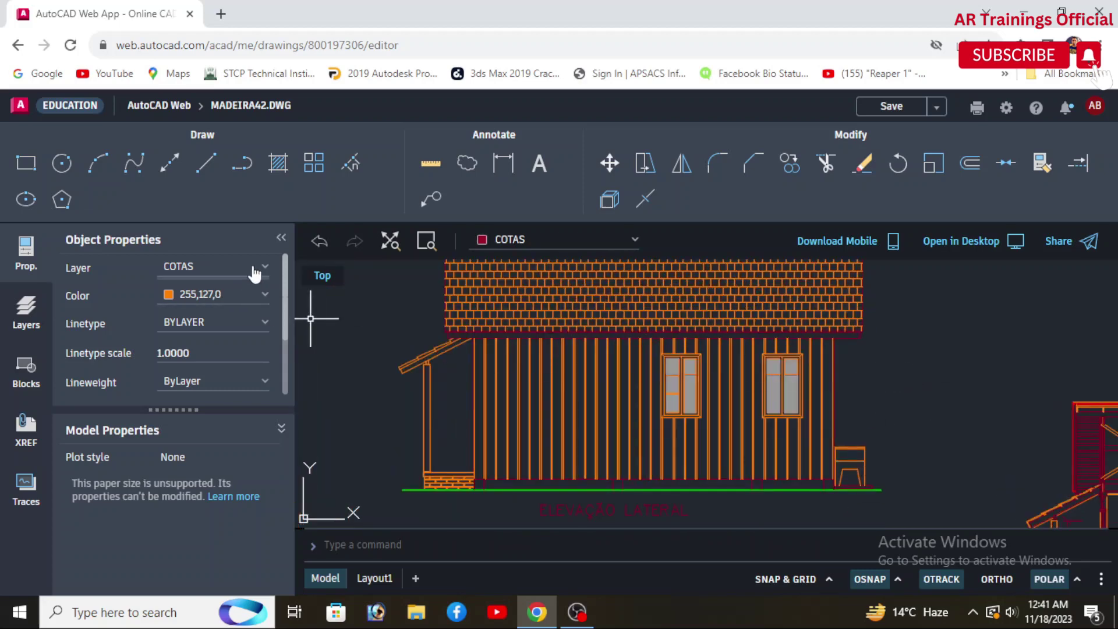
- Check the layer list and the Layers, Blocks, XREF and Traces panels, then show the Save options
left_click(253, 269)
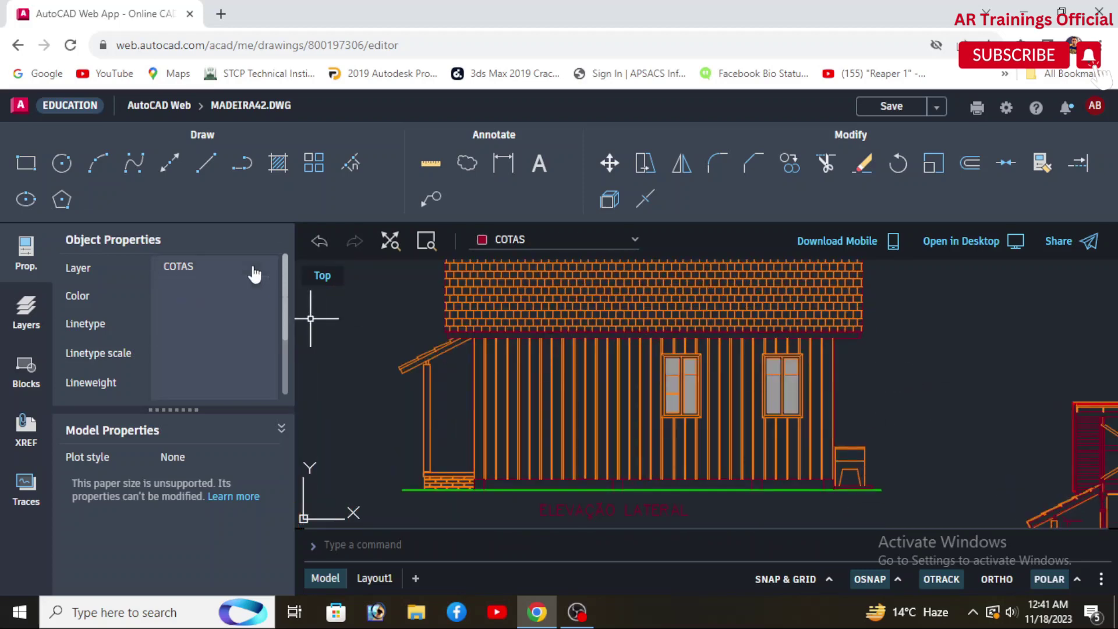
left_click(25, 319)
left_click(28, 372)
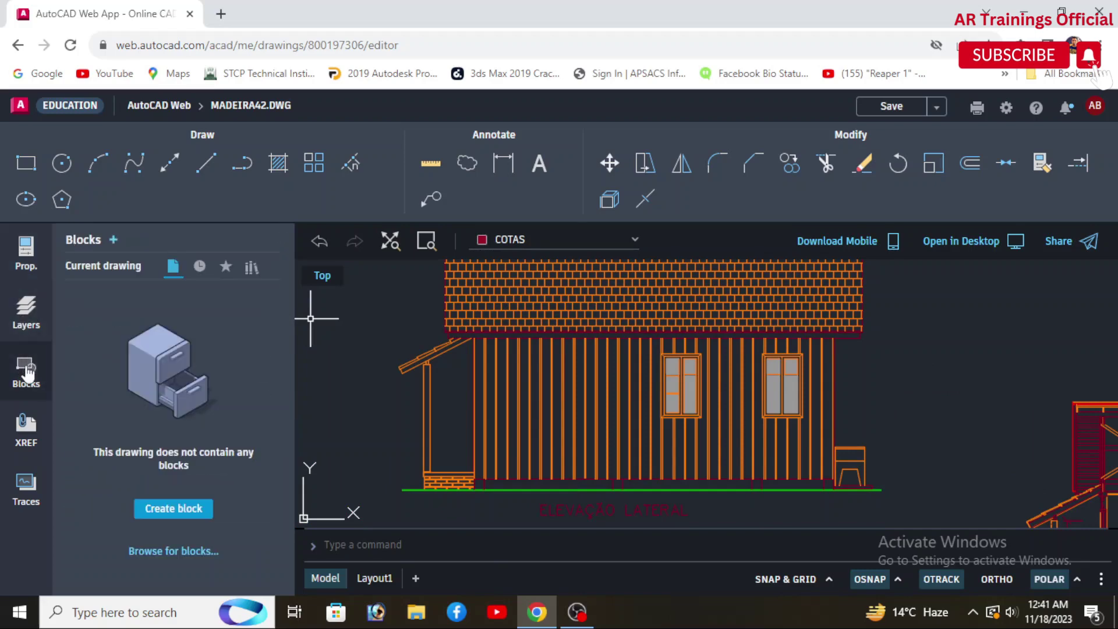
left_click(26, 429)
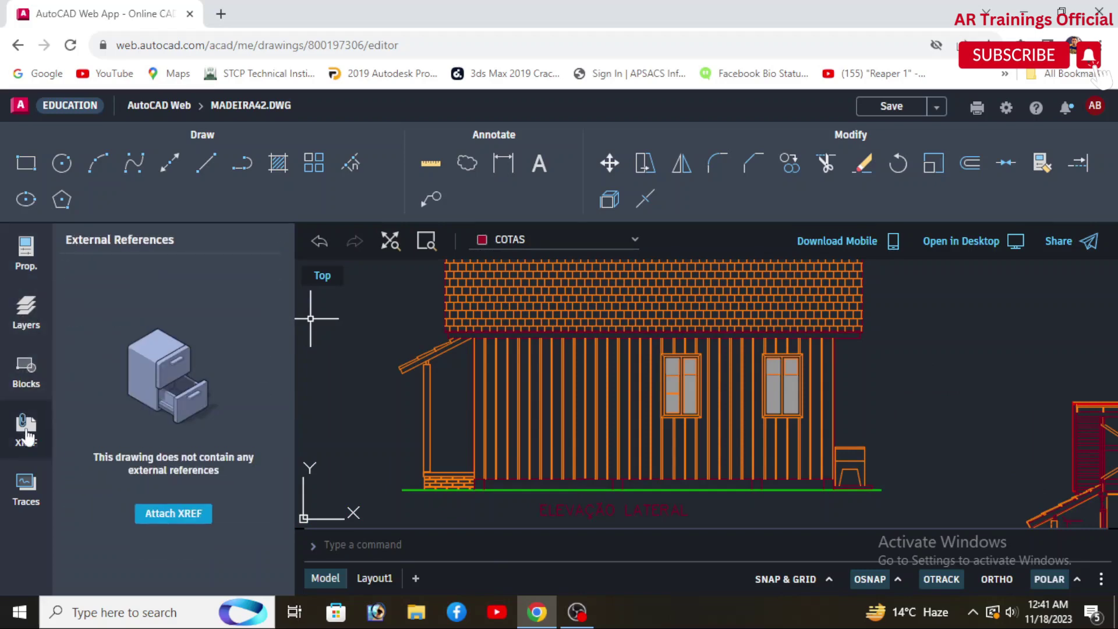
left_click(26, 498)
left_click(26, 257)
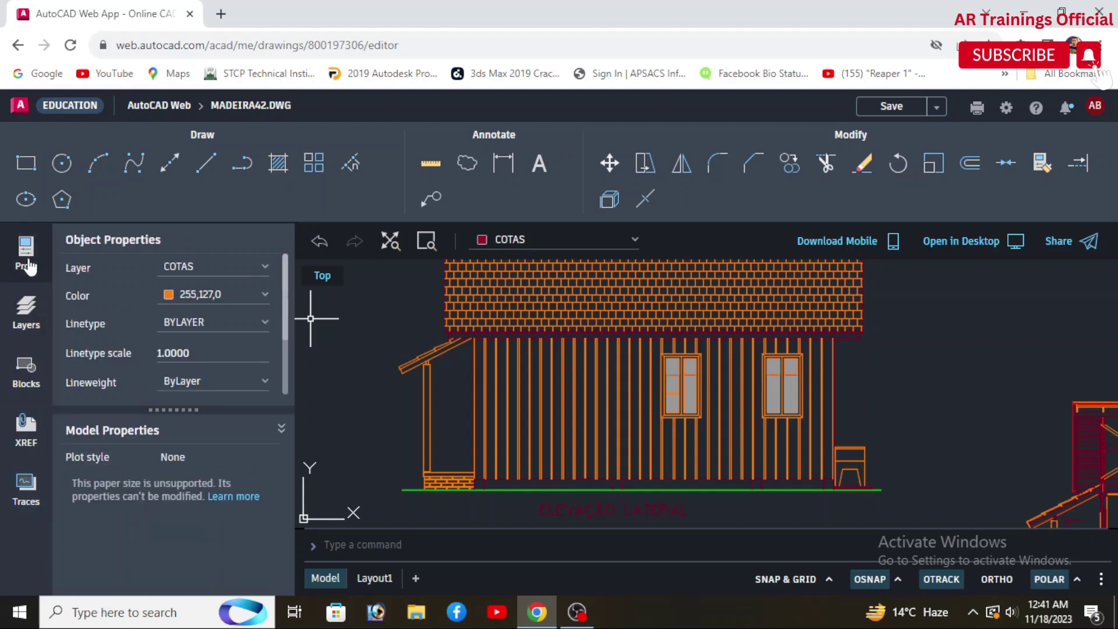
left_click(62, 199)
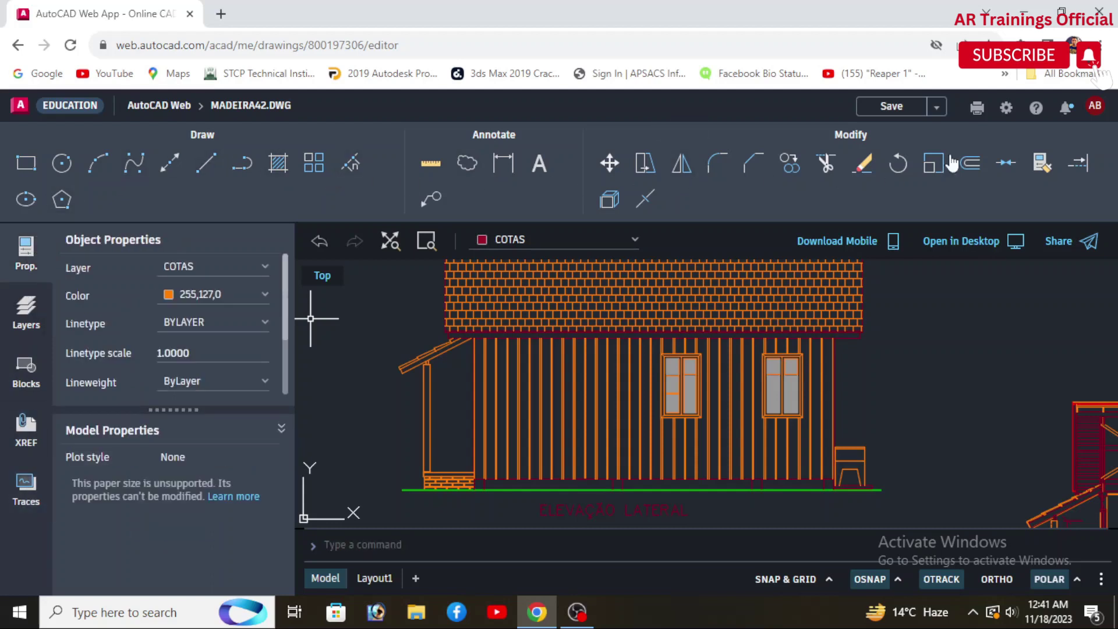
left_click(942, 112)
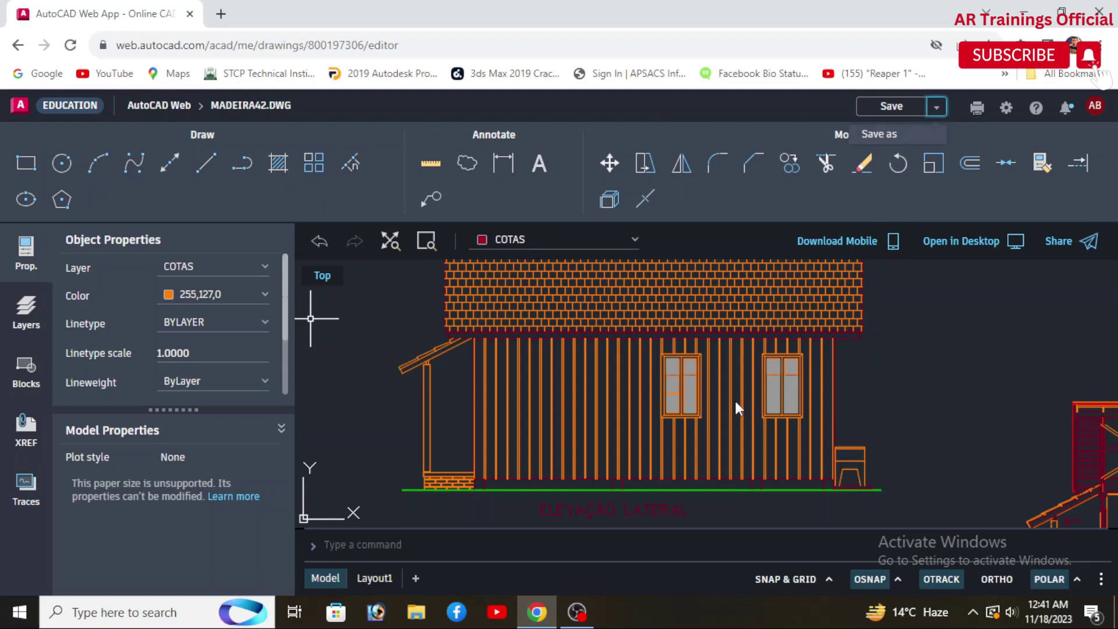
key("Escape")
key("ctrl+p")
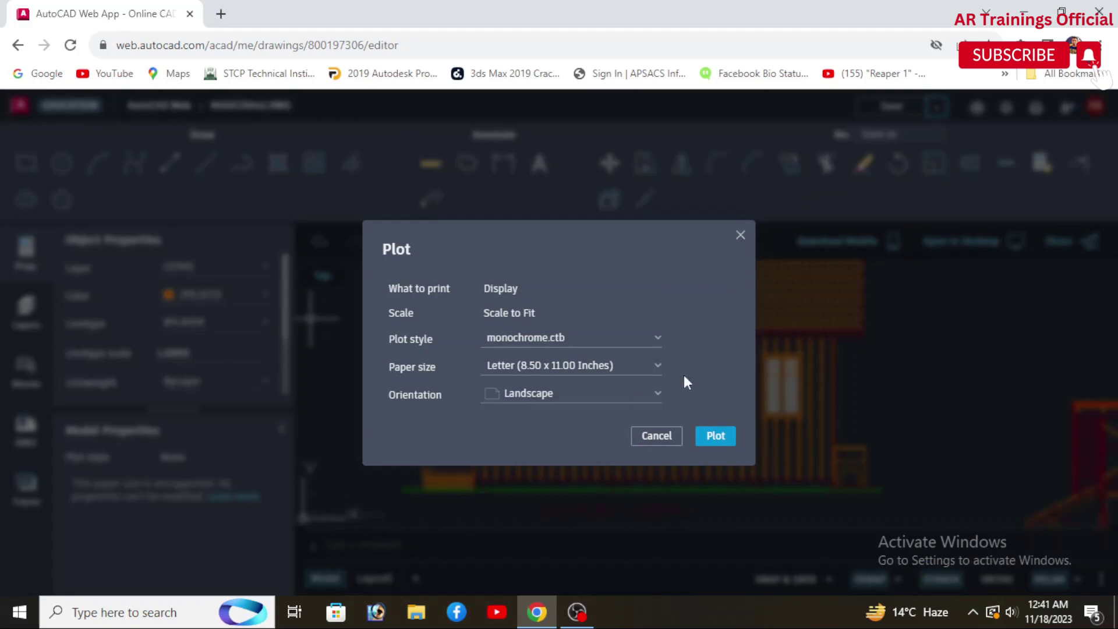
left_click(656, 436)
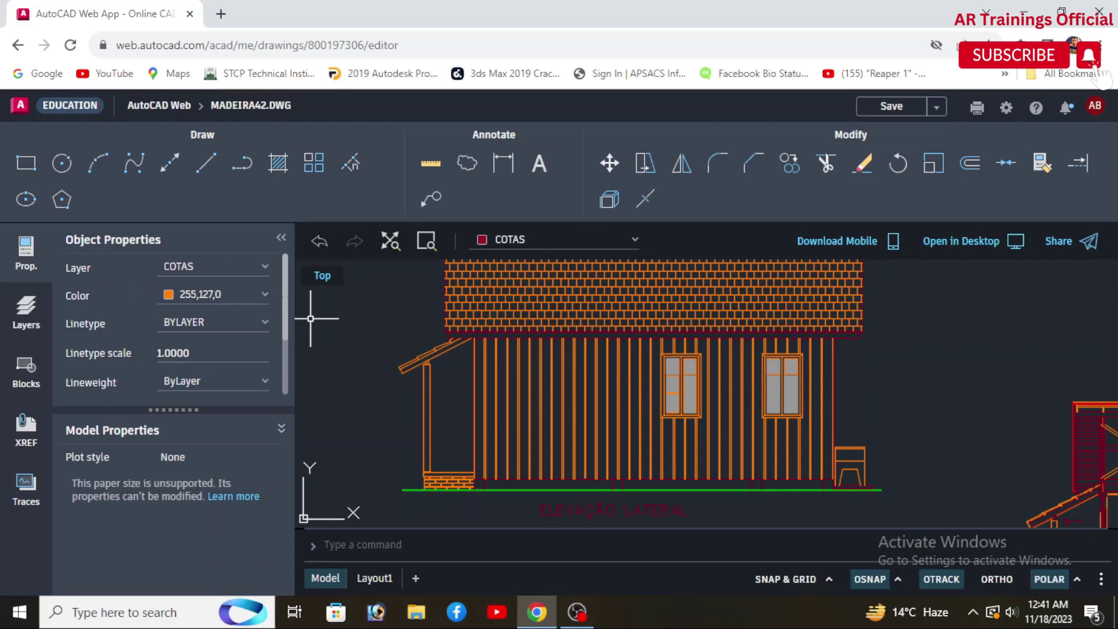
- Zoom out and back in across the house elevations and floor plans while the PDF generates
scroll(672, 367, "down", 5)
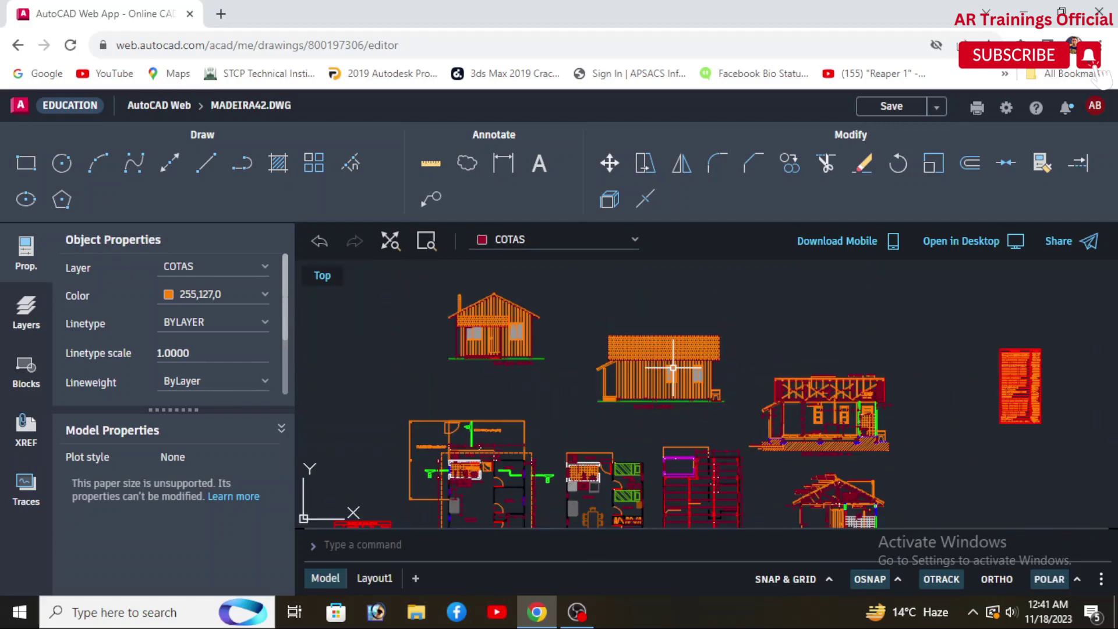
scroll(673, 367, "down", 2)
scroll(689, 431, "up", 2)
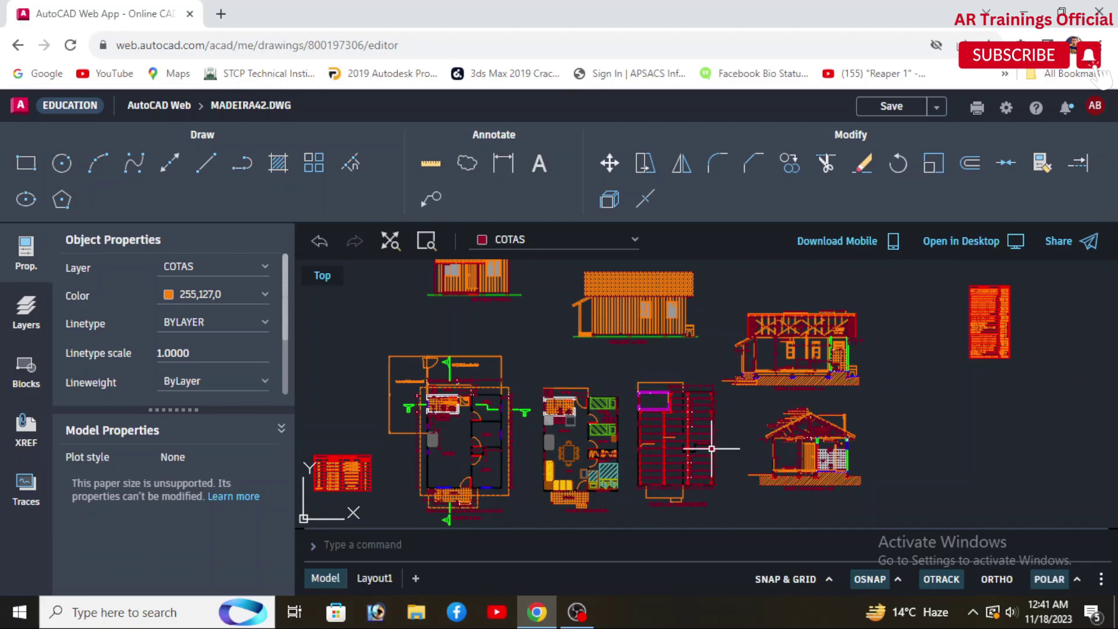
scroll(710, 447, "up", 2)
scroll(926, 448, "up", 5)
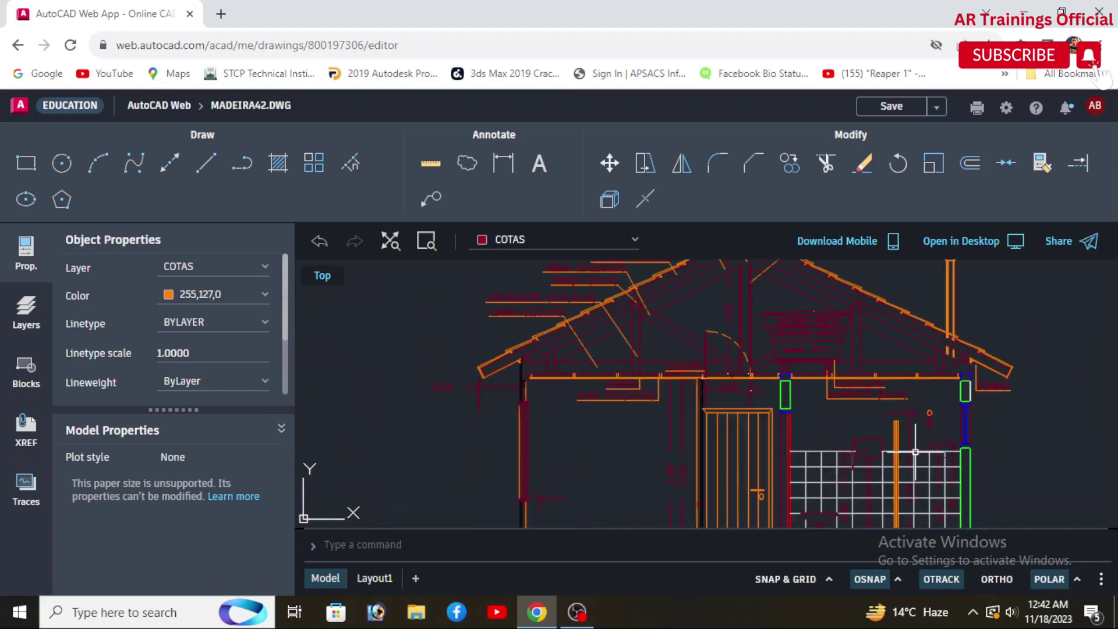
left_click(1025, 434)
- Zoom in on the material table and the floor plan to inspect them
scroll(715, 452, "down", 7)
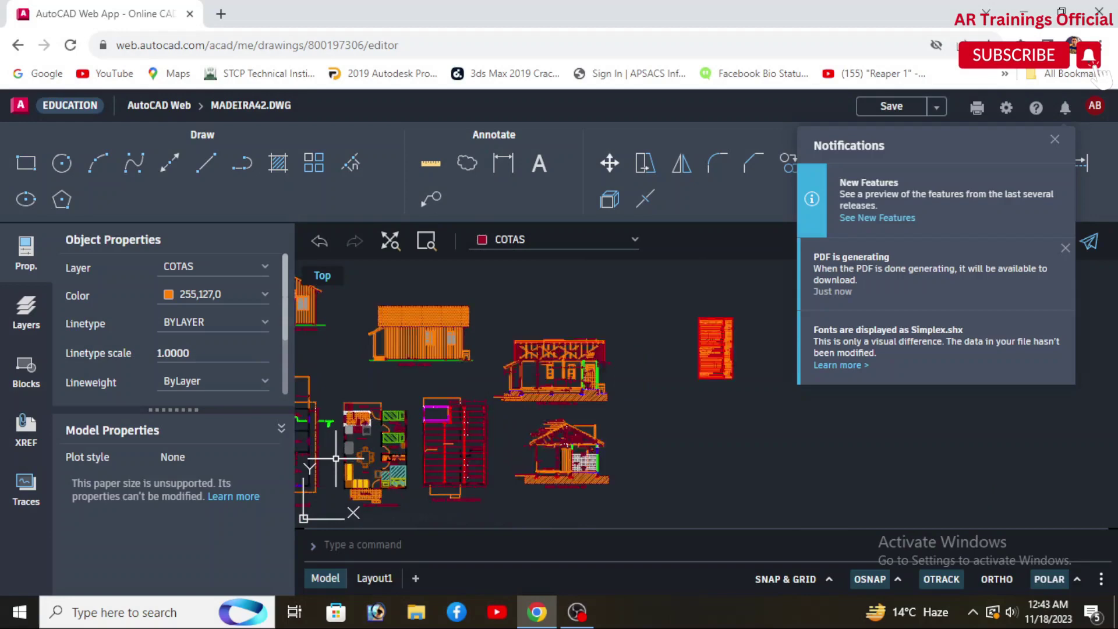
scroll(344, 437, "down", 3)
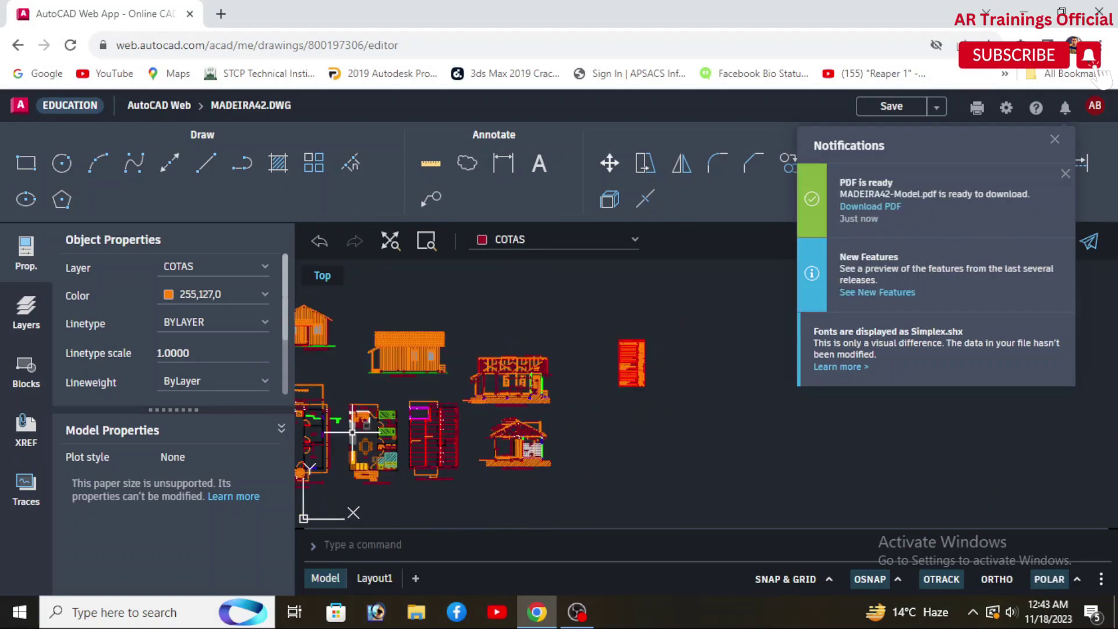
scroll(424, 376, "up", 2)
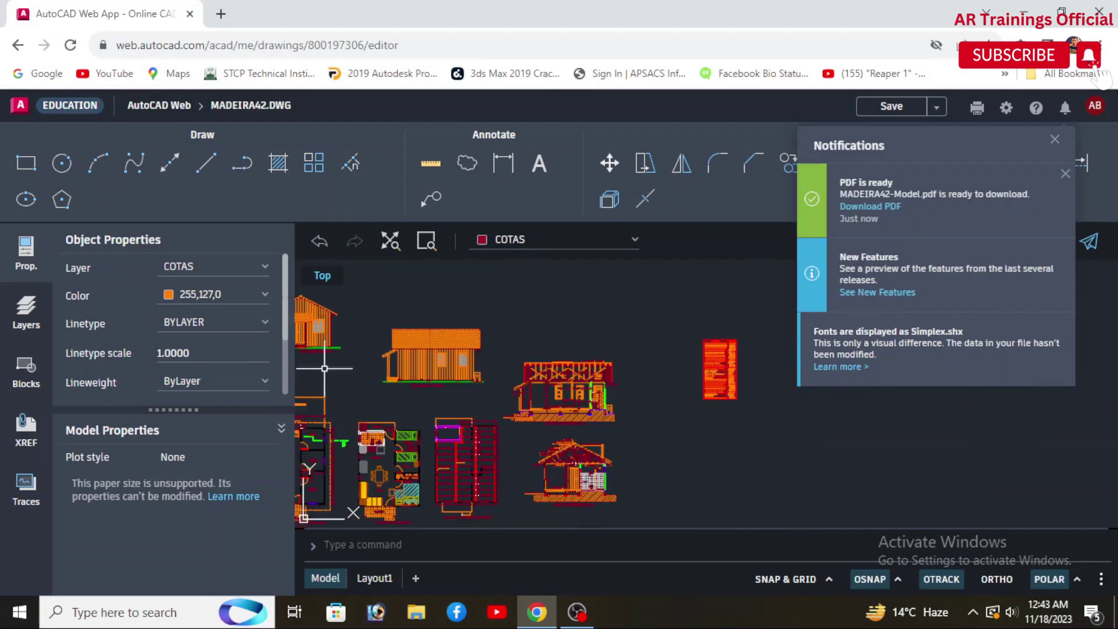
scroll(735, 326, "up", 7)
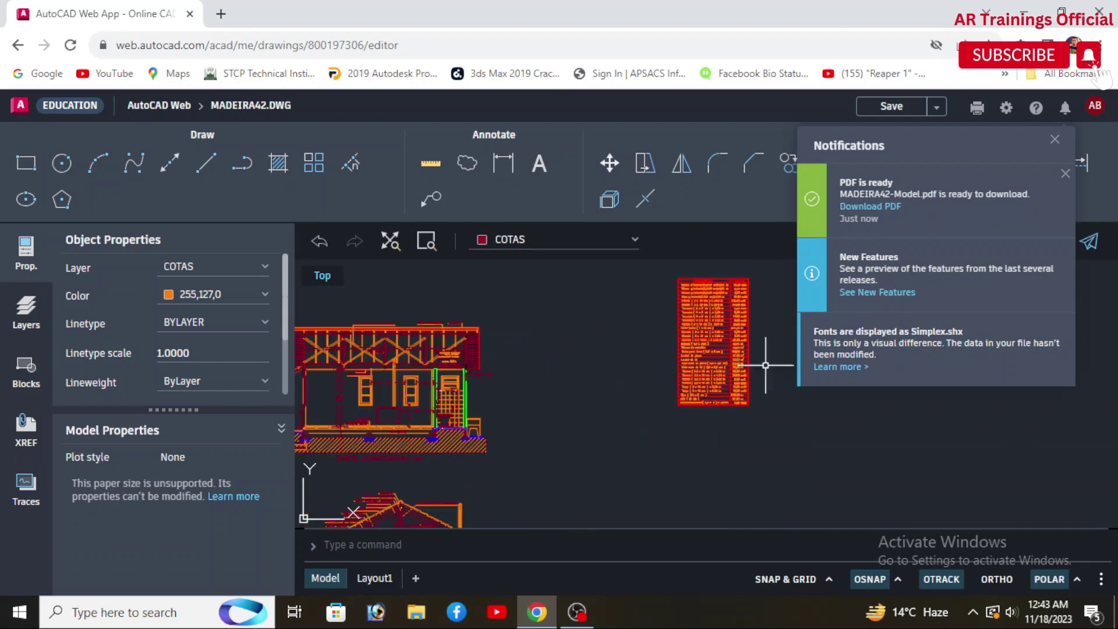
scroll(735, 316, "up", 2)
scroll(702, 358, "down", 1)
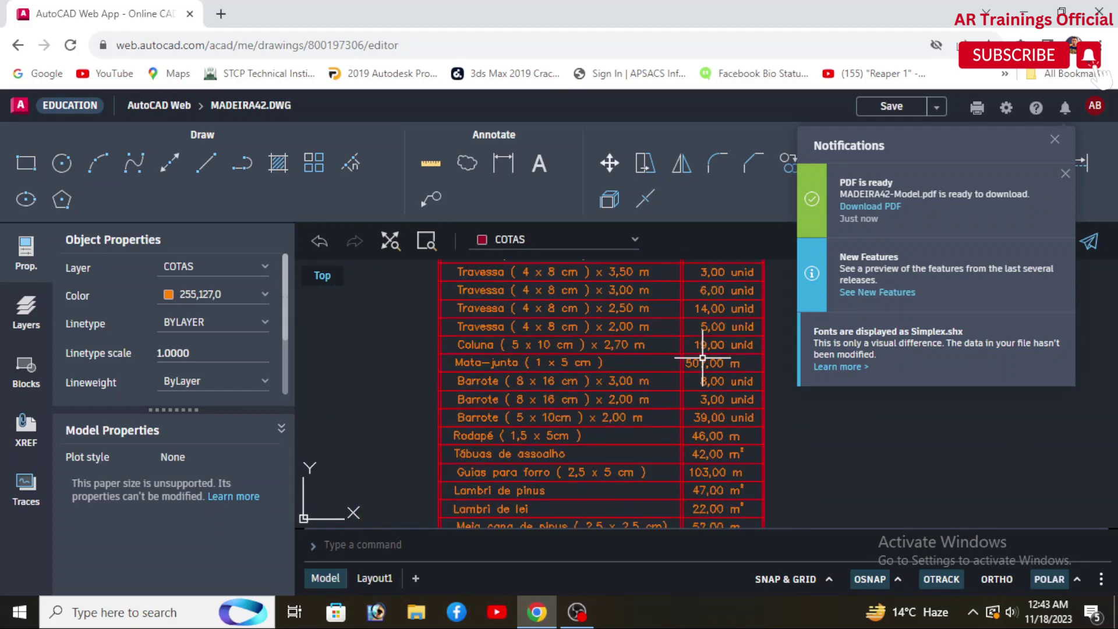
scroll(693, 365, "down", 1)
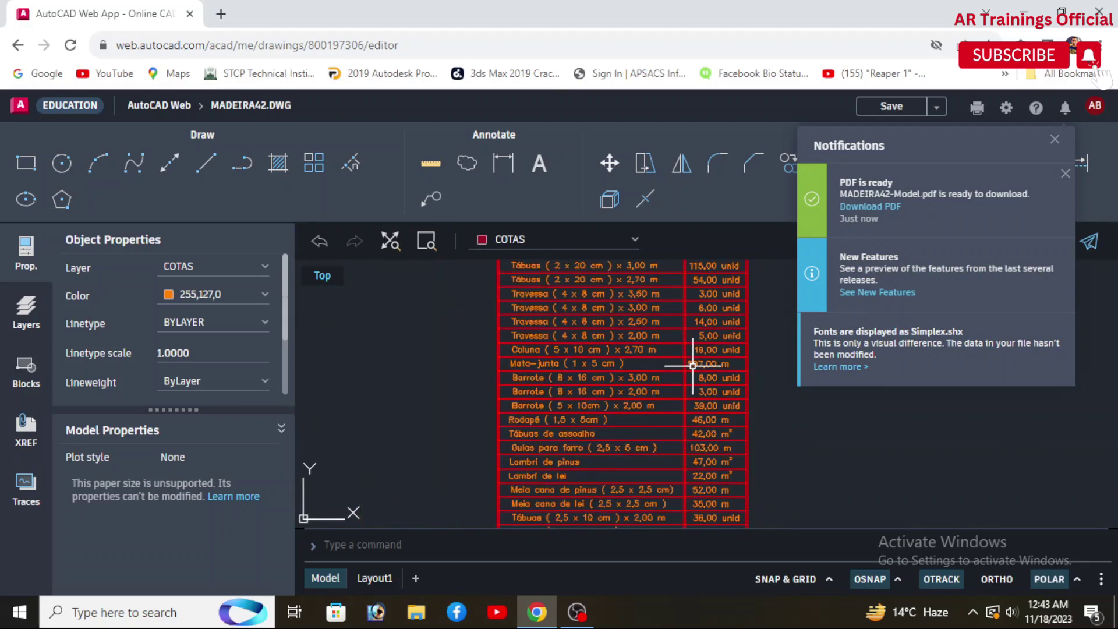
scroll(624, 448, "down", 5)
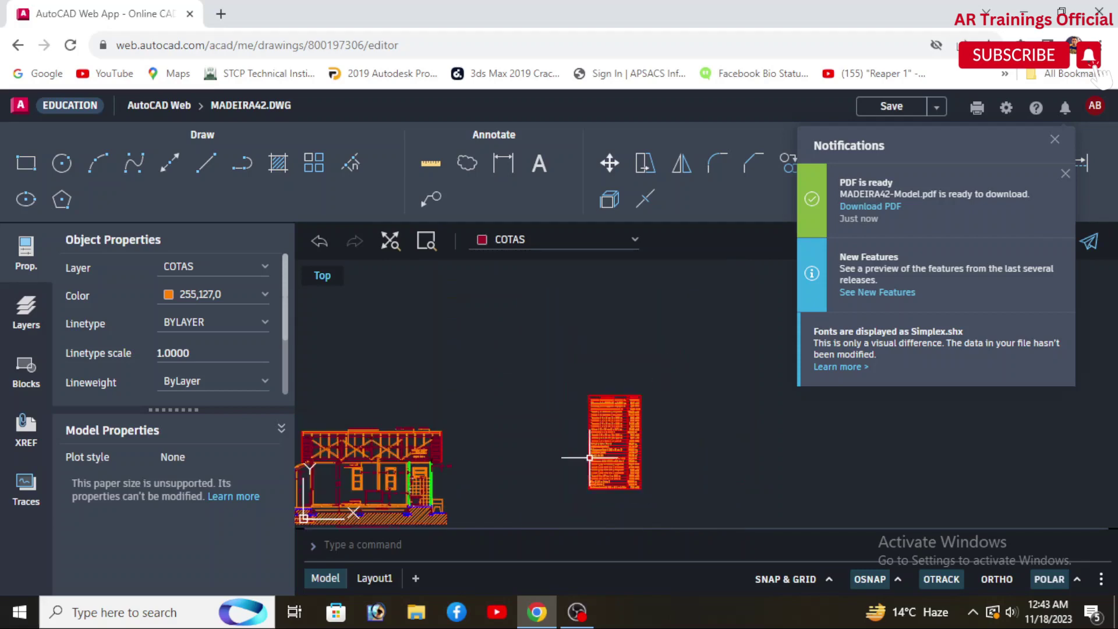
scroll(463, 481, "down", 3)
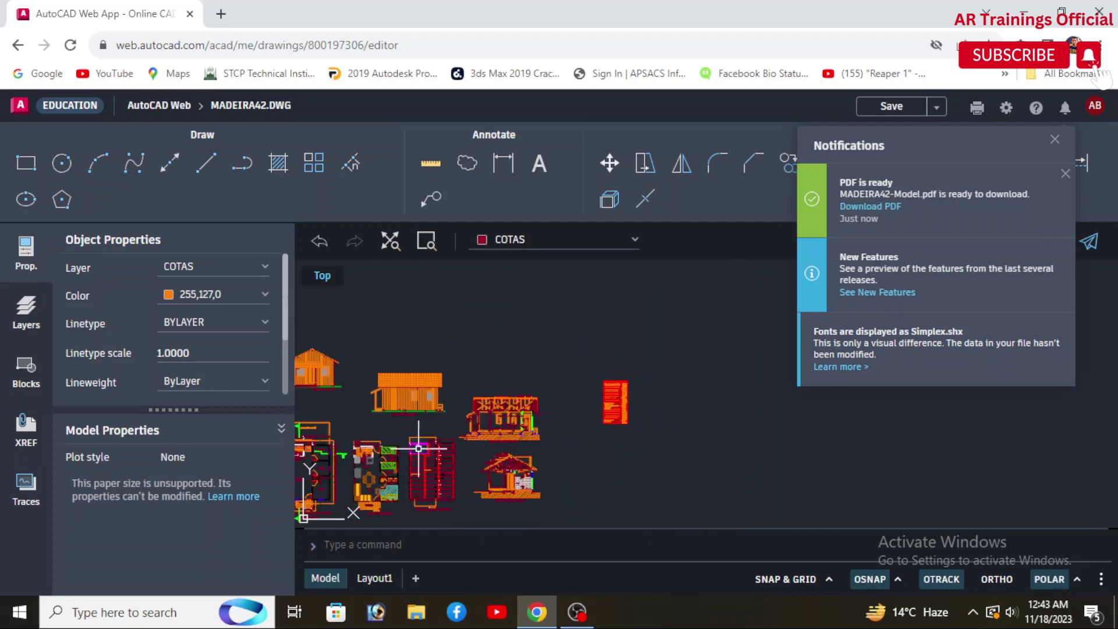
scroll(305, 461, "down", 2)
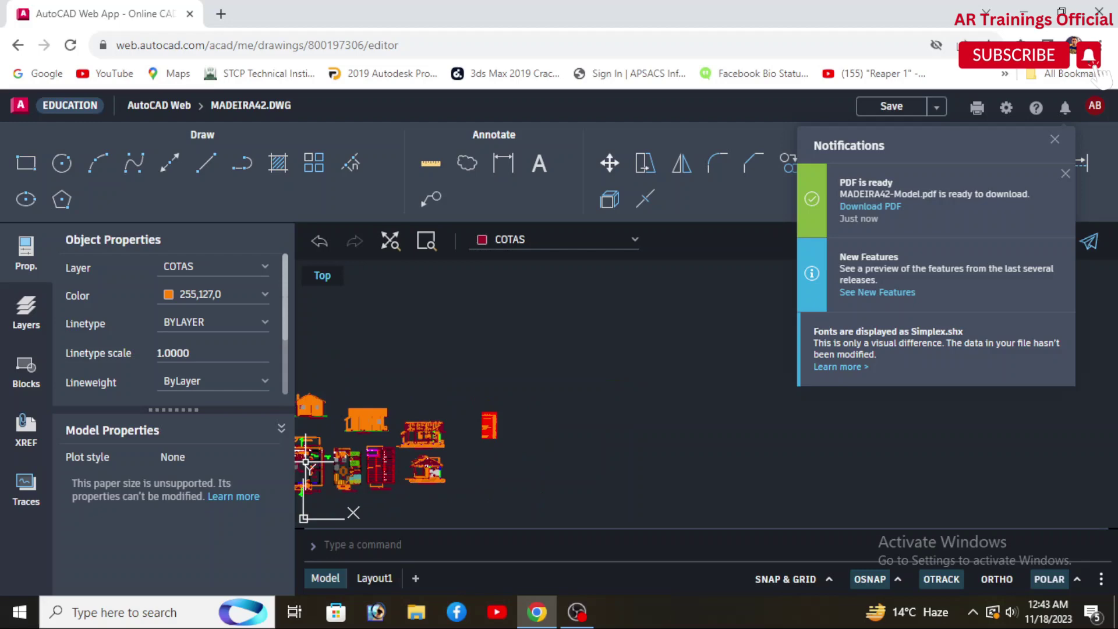
scroll(306, 460, "up", 5)
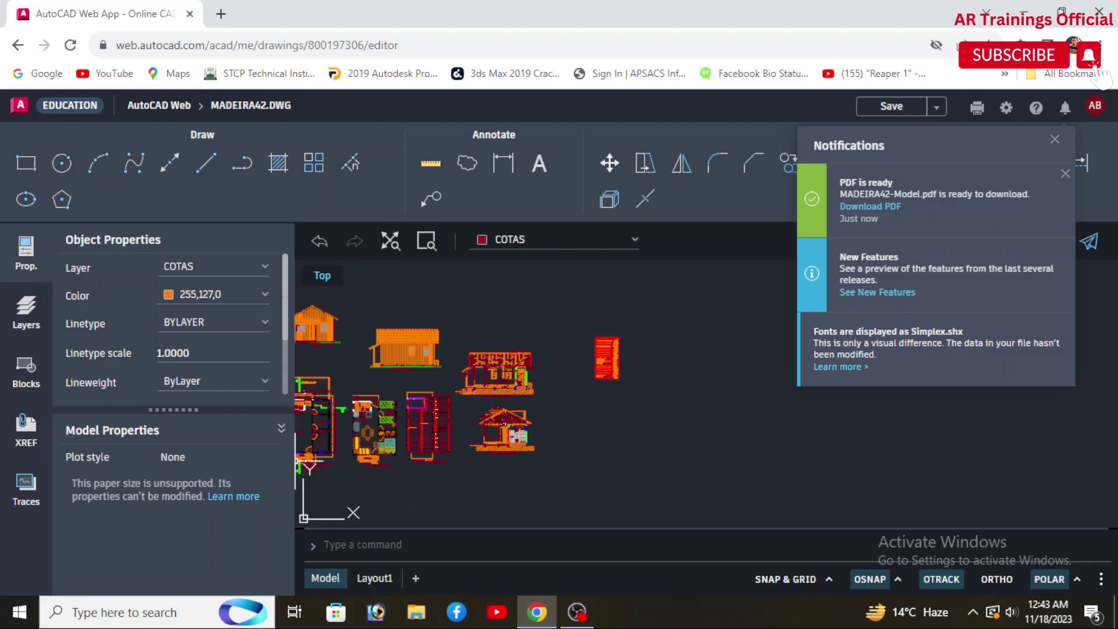
scroll(520, 457, "up", 4)
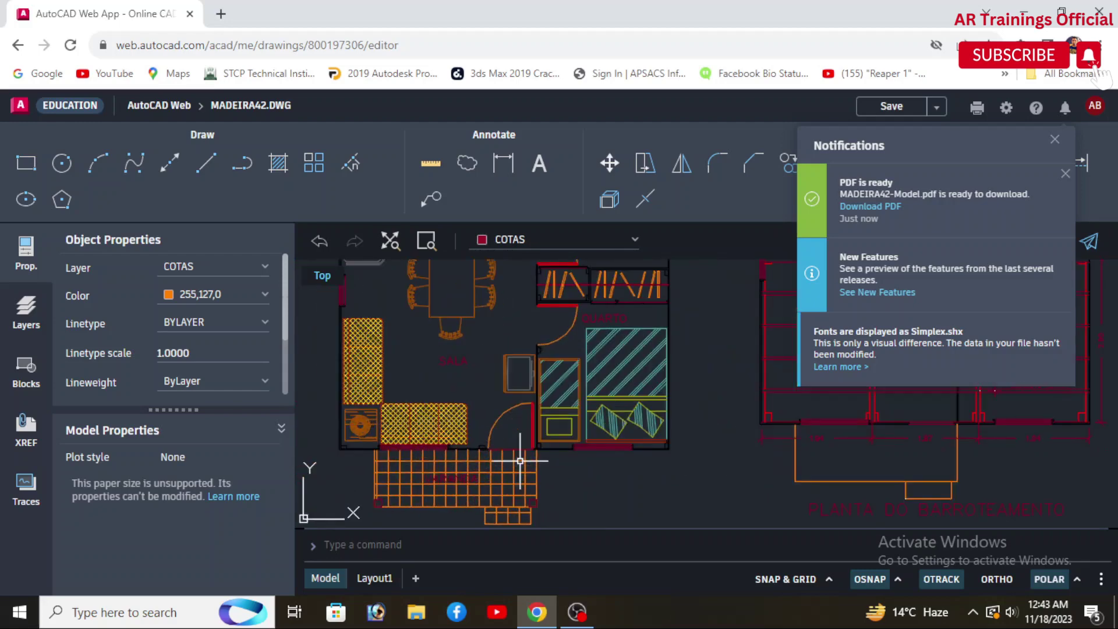
- Clear the MADEIRA42-Model.pdf ready notice and go to the AutoCAD free-trial page via Open in Desktop
left_click(1064, 174)
left_click(1055, 139)
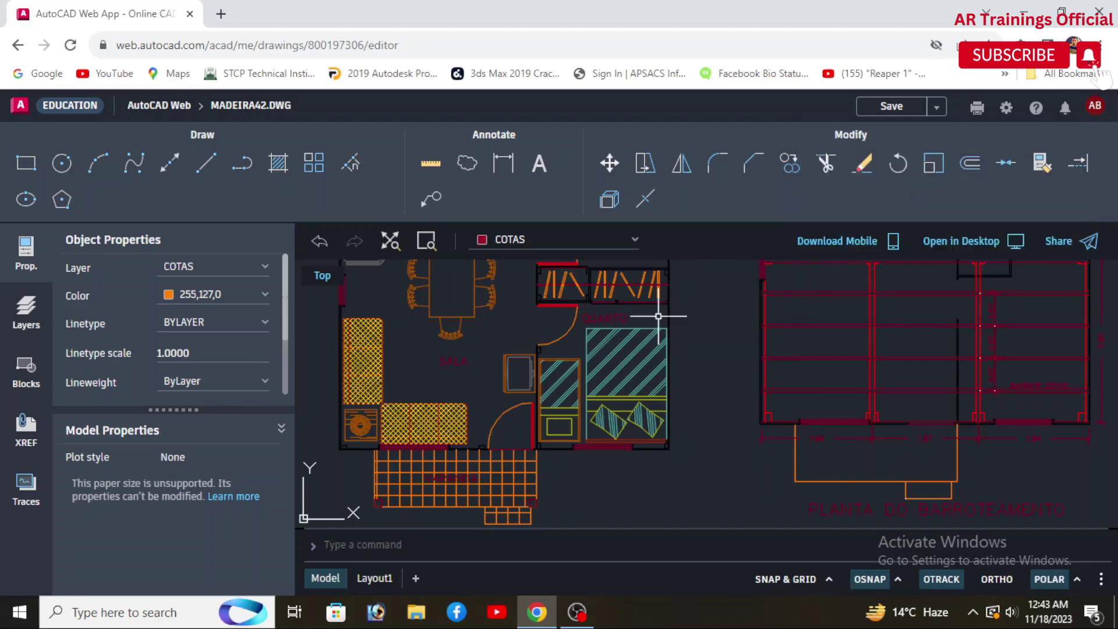
scroll(624, 339, "down", 2)
scroll(517, 407, "up", 3)
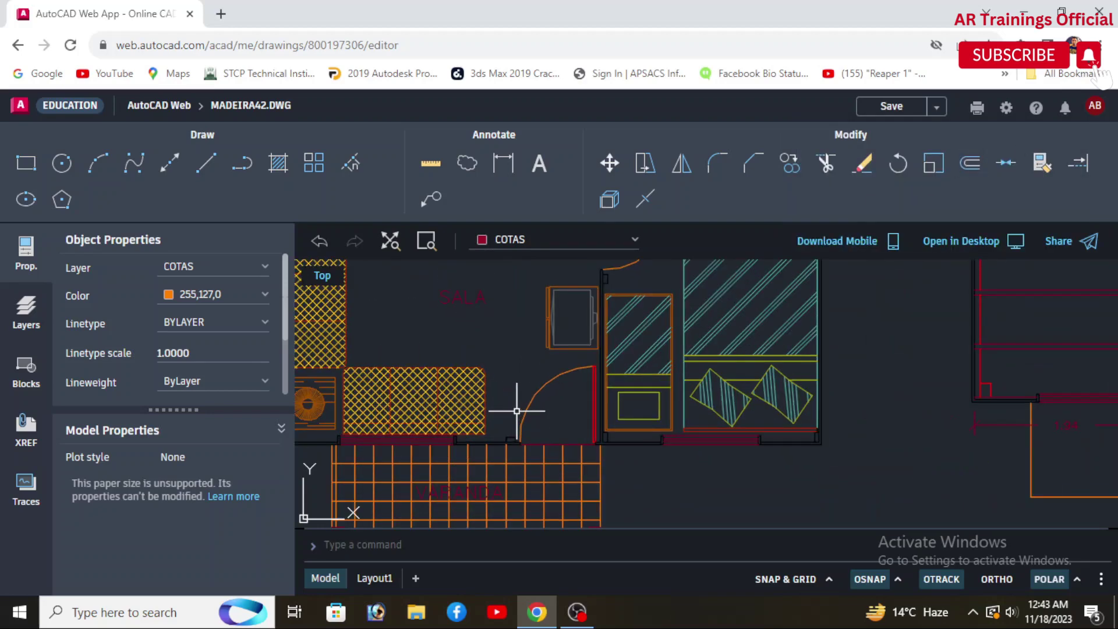
left_click(958, 242)
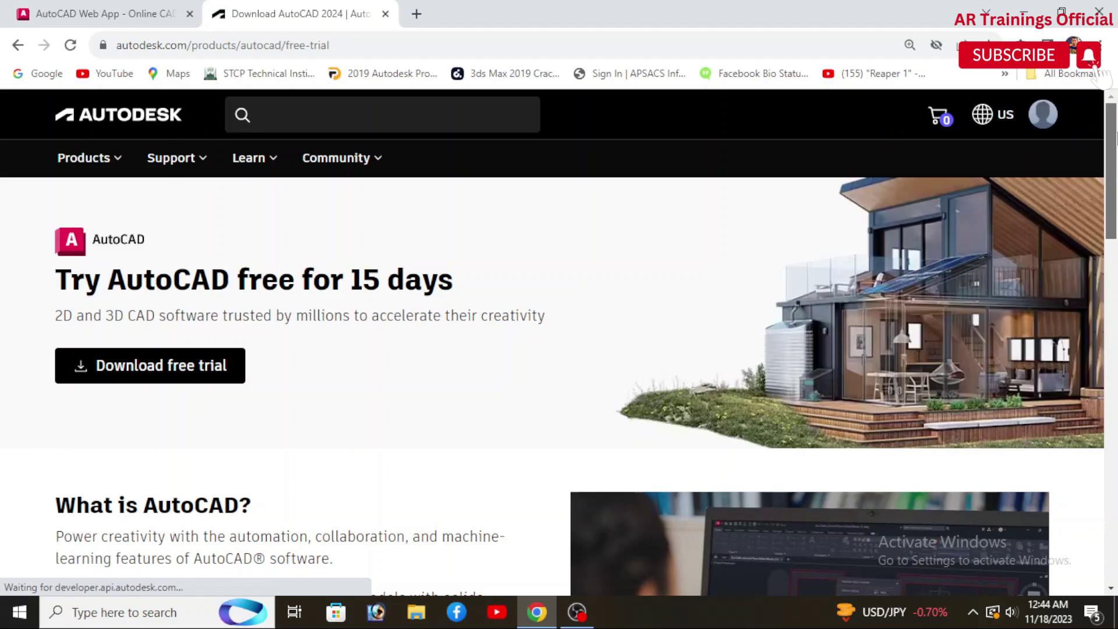
left_click_drag(1116, 153, 1112, 227)
scroll(989, 235, "up", 5)
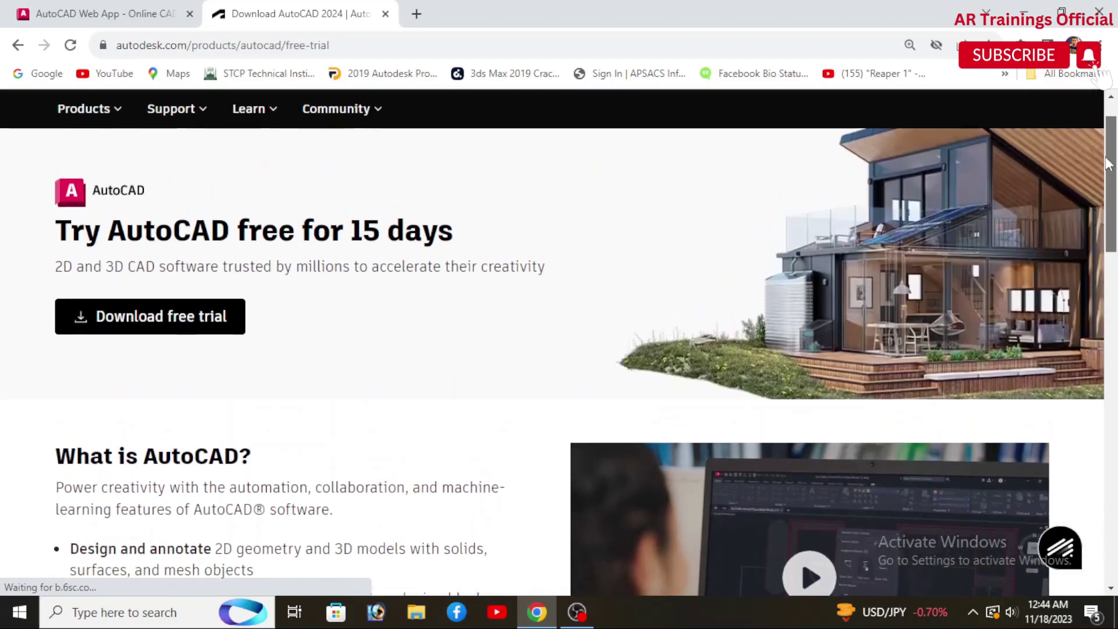